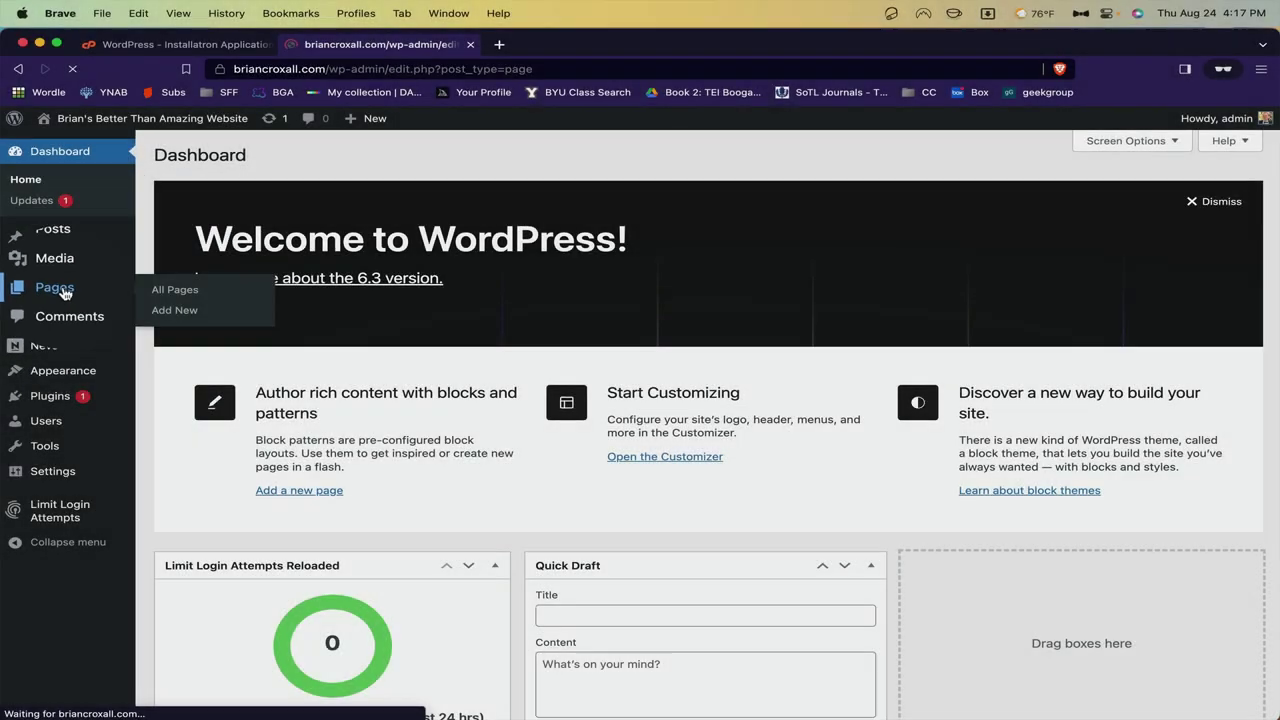
Step: Move the existing Sample Page, Privacy Policy, Contact and Blog pages to the trash
click(45, 285)
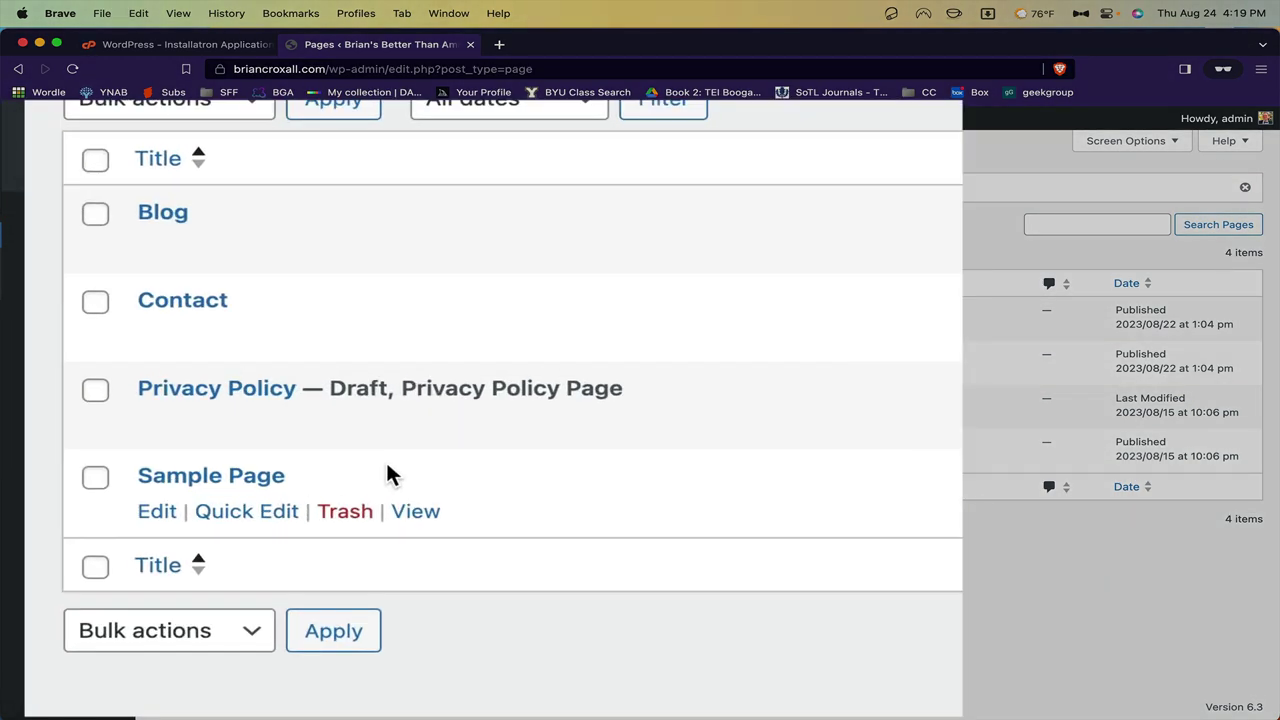
click(357, 514)
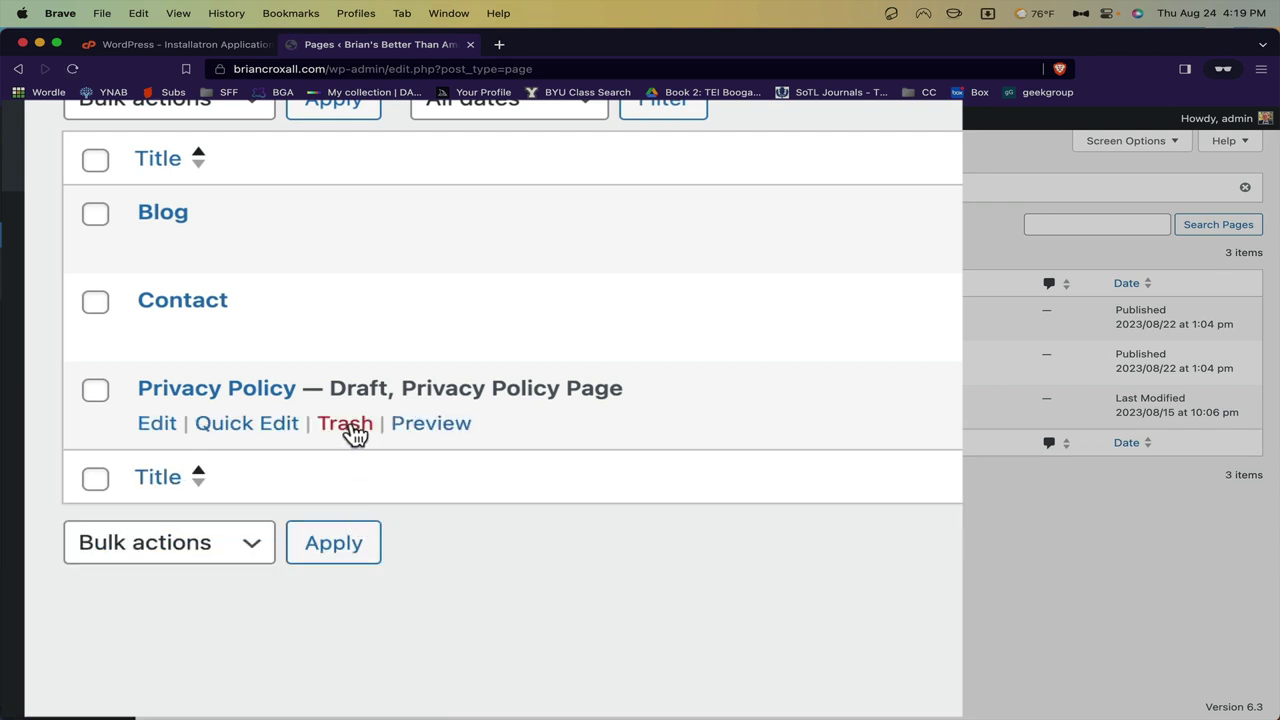
click(352, 433)
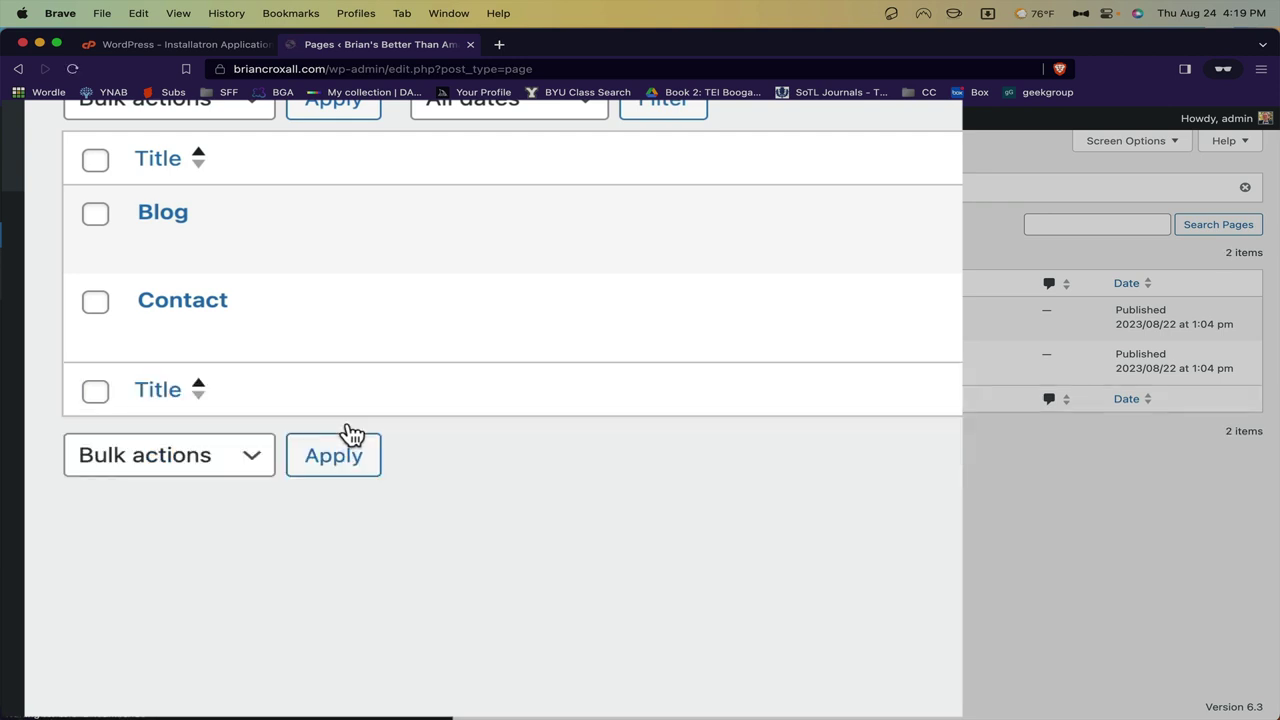
click(358, 337)
click(346, 252)
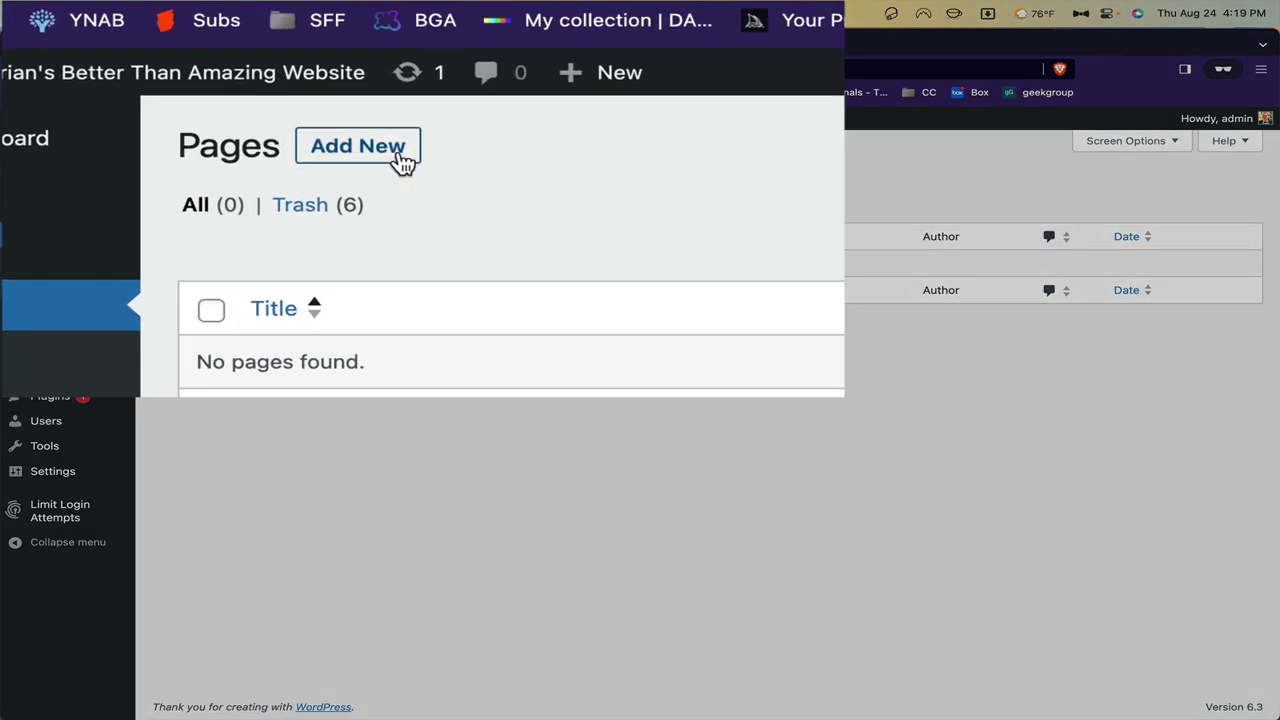
Step: Create a new page and turn off the editor's fullscreen mode
click(264, 157)
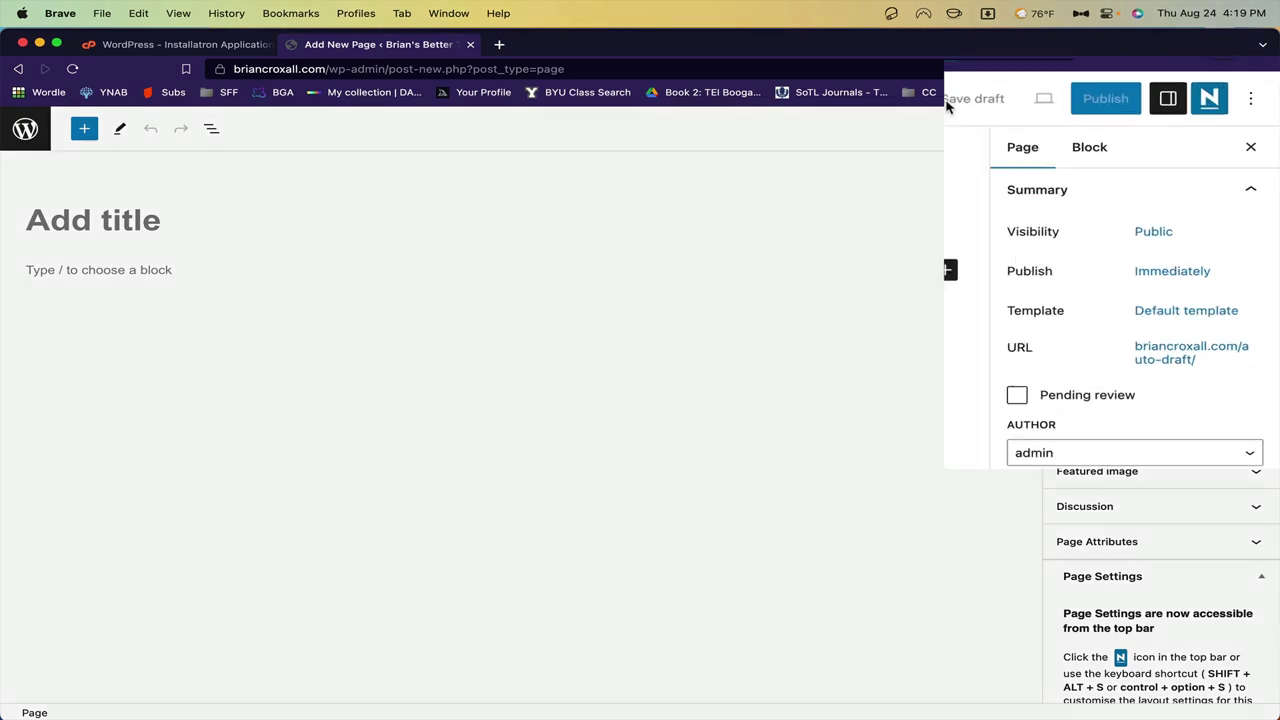
click(1250, 98)
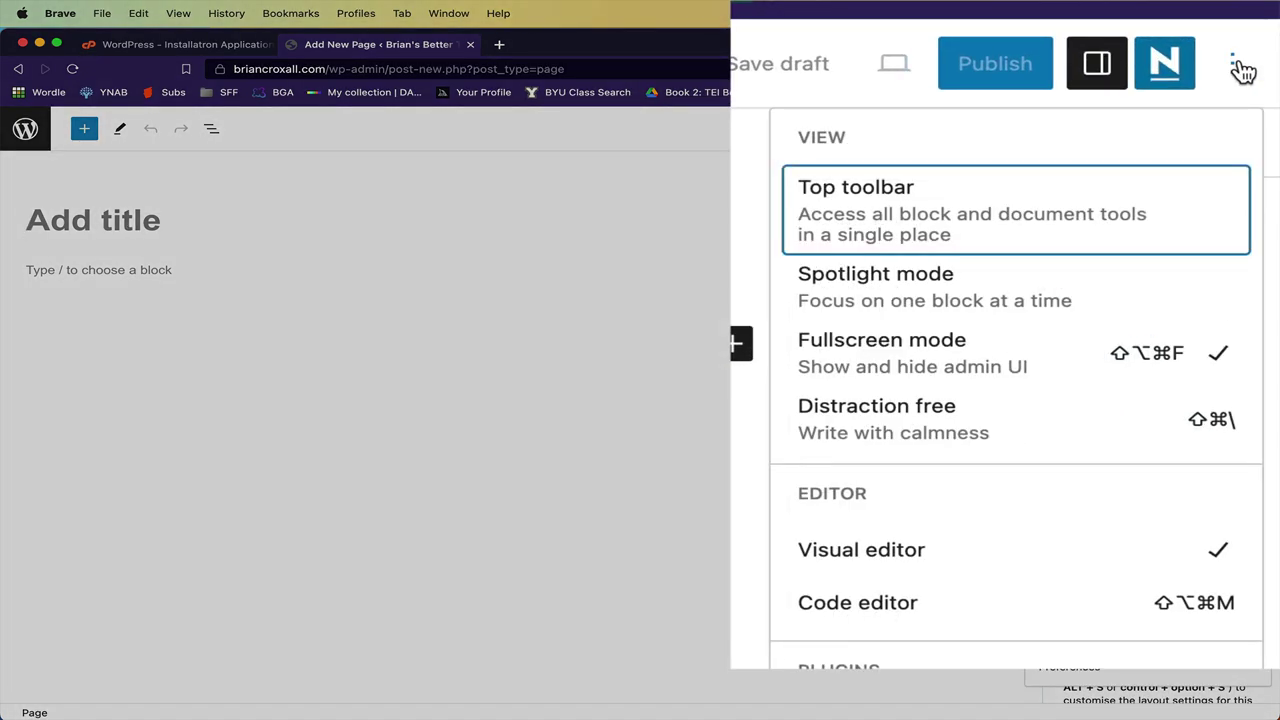
click(1049, 370)
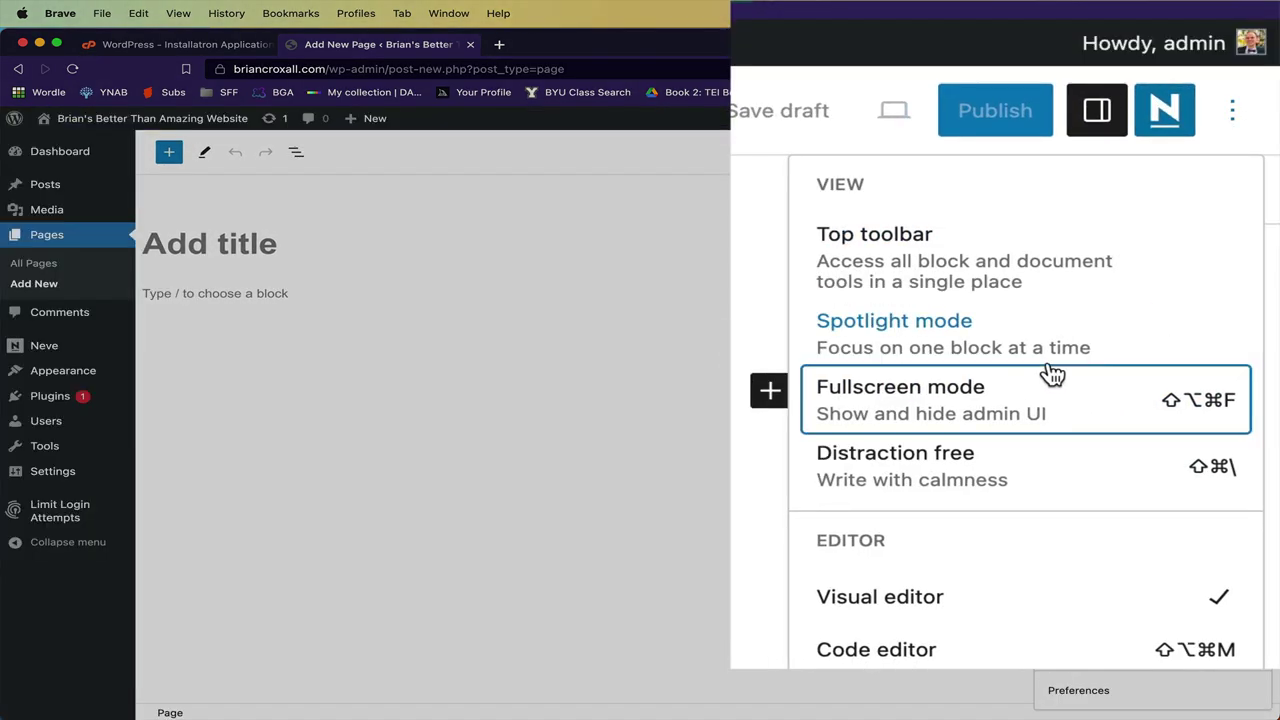
key(Escape)
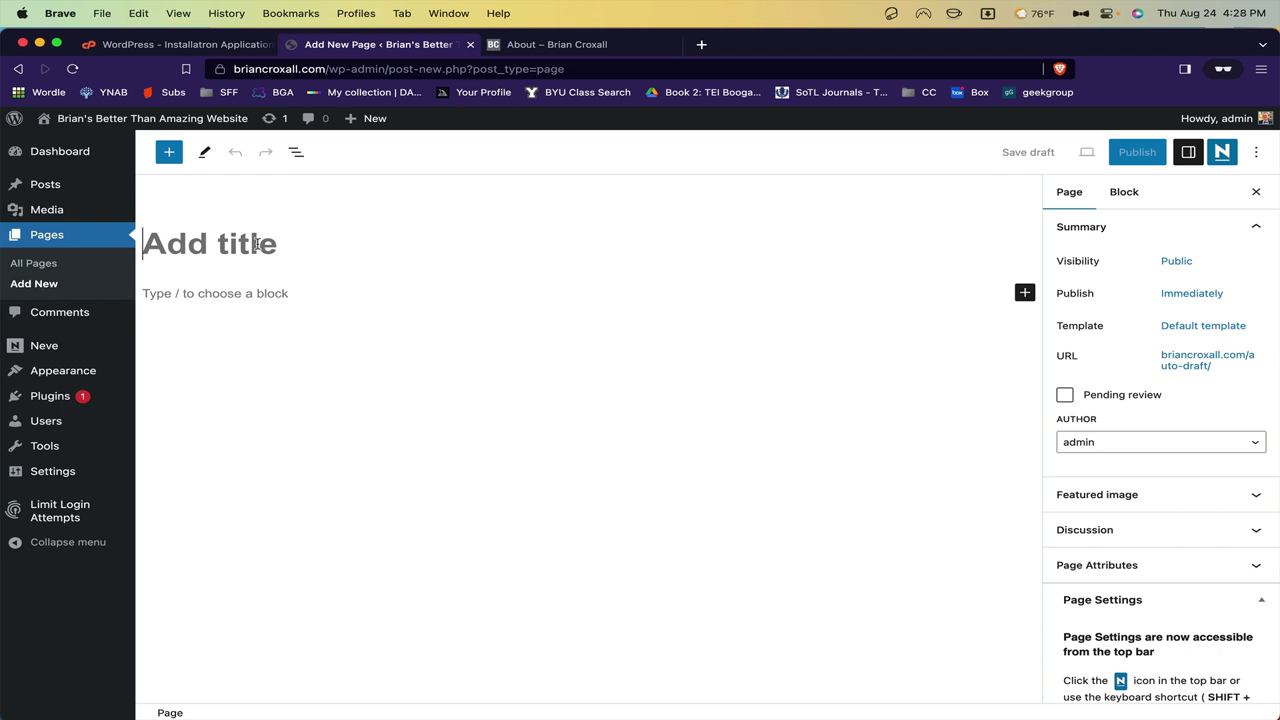
Step: Title the page "About" and write "I'm associate research professor at Brigham Young University. I like board games, chocolate, and brightly colored shoes."
text(About)
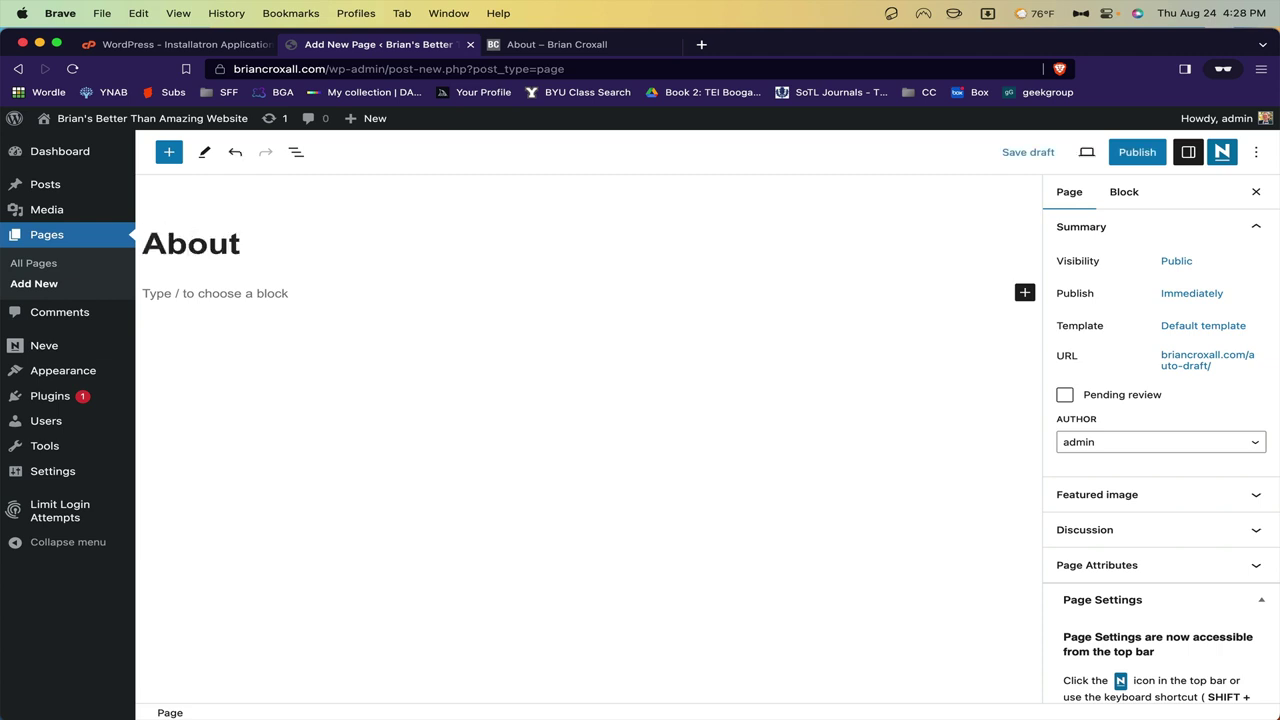
click(191, 291)
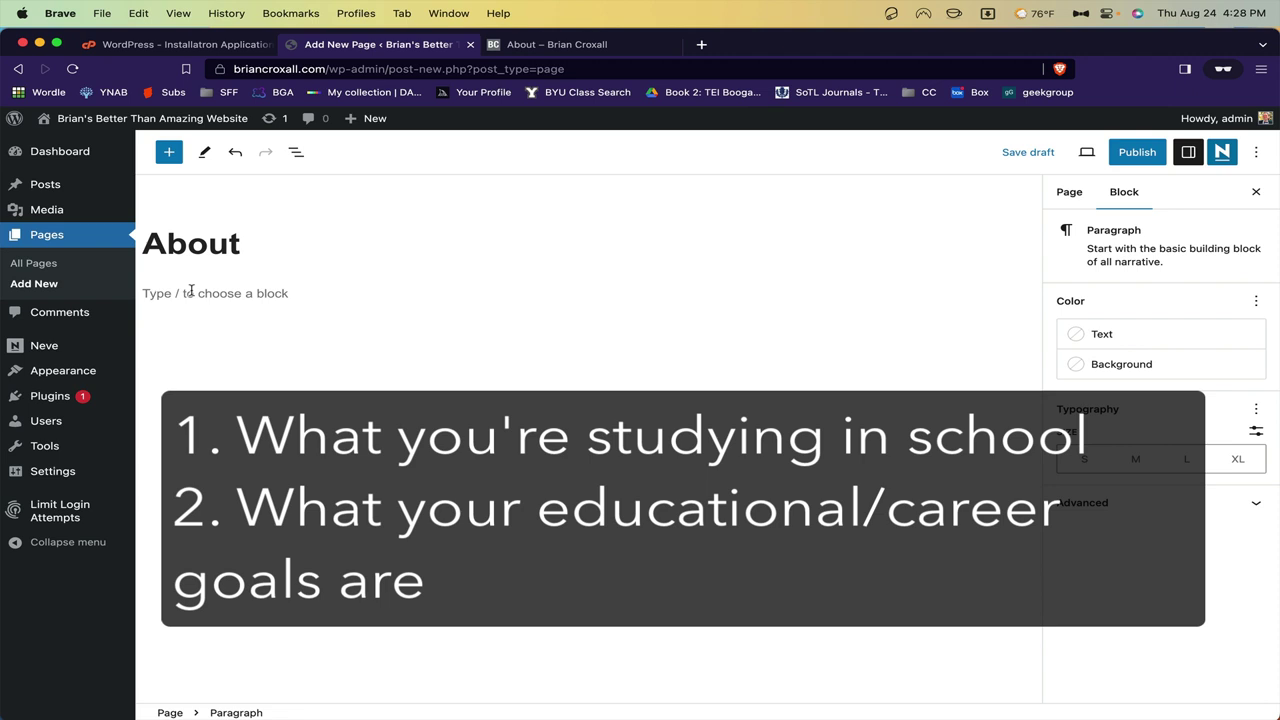
text(I'm associate research pro)
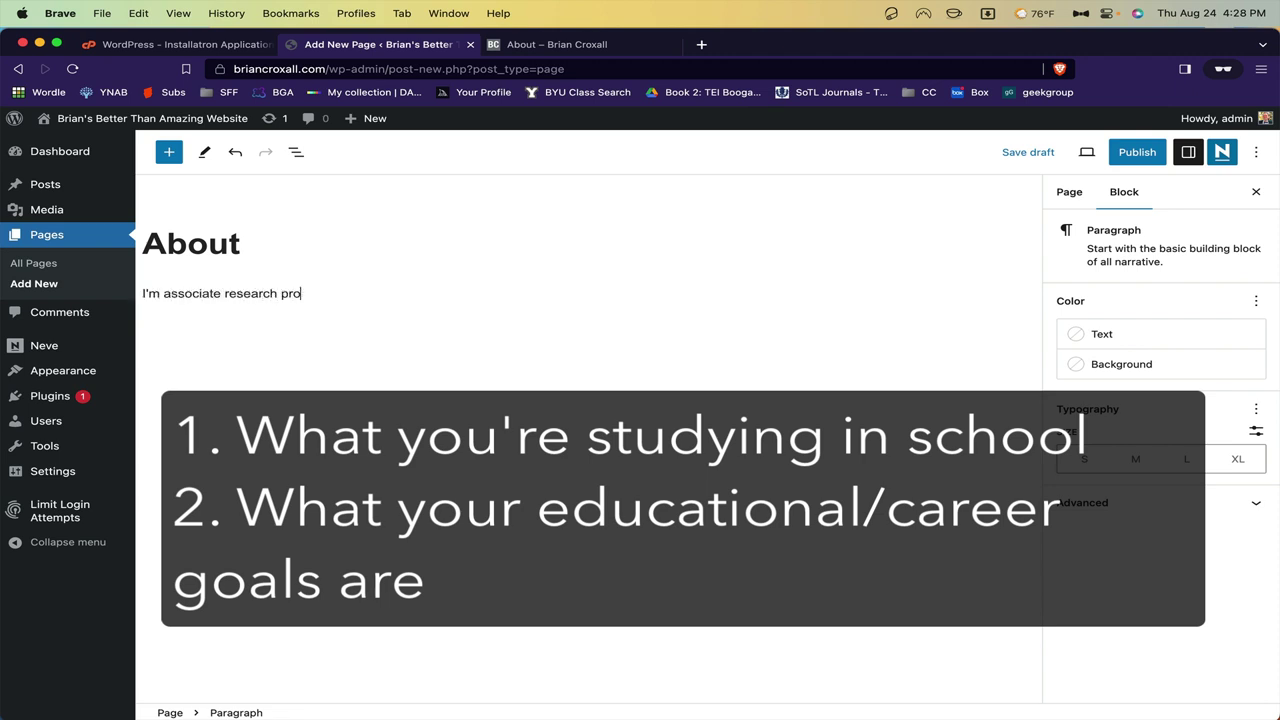
text(fessor at Brigham Young )
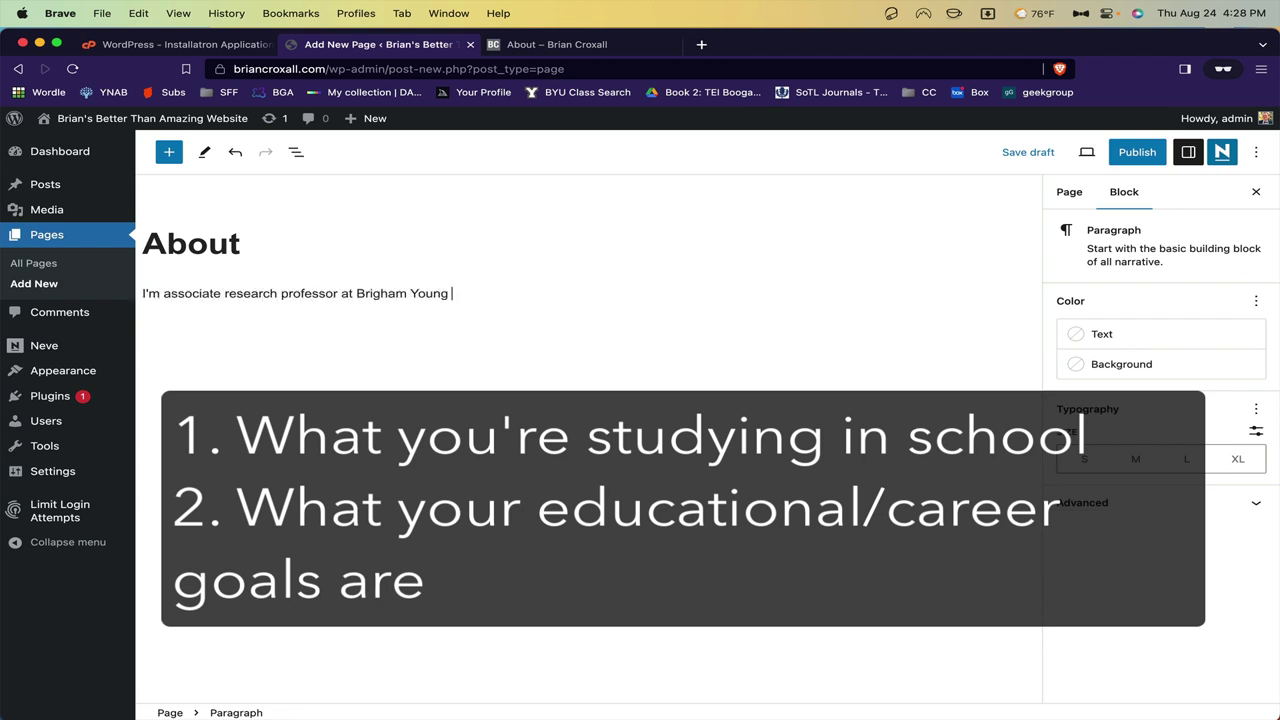
text(University. I like board g)
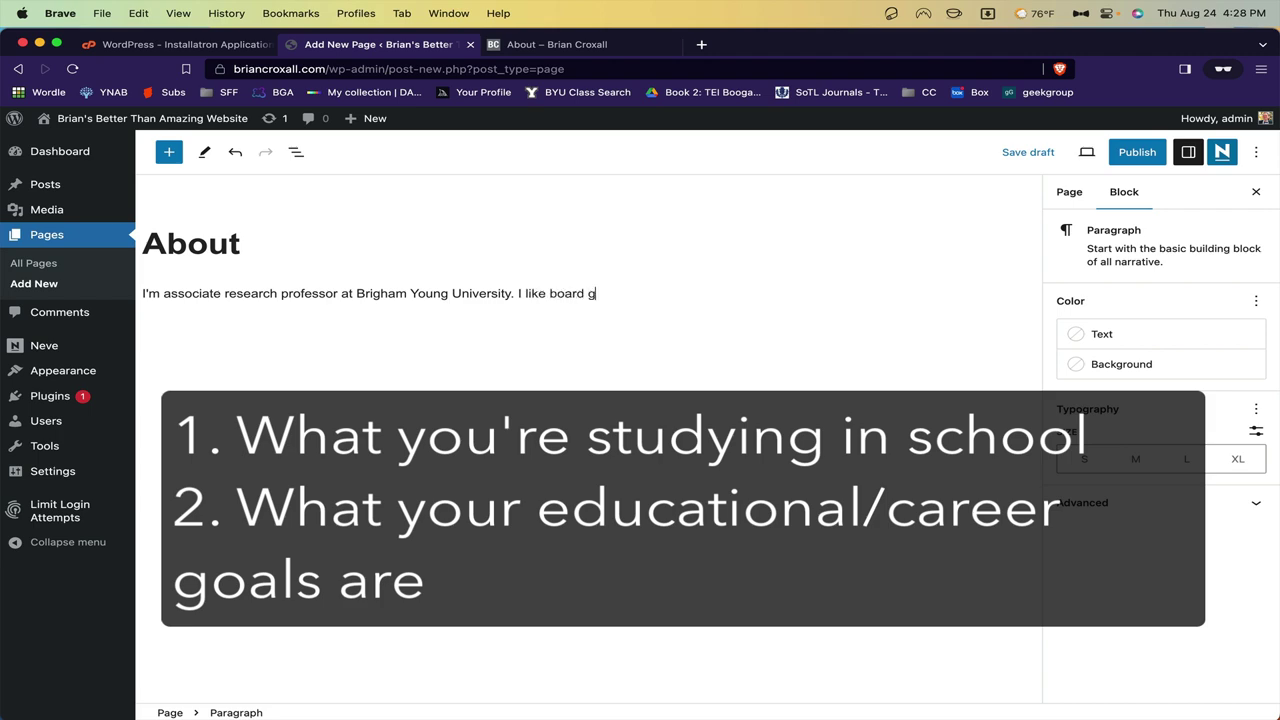
text(ames, chocolate, and brightly colore)
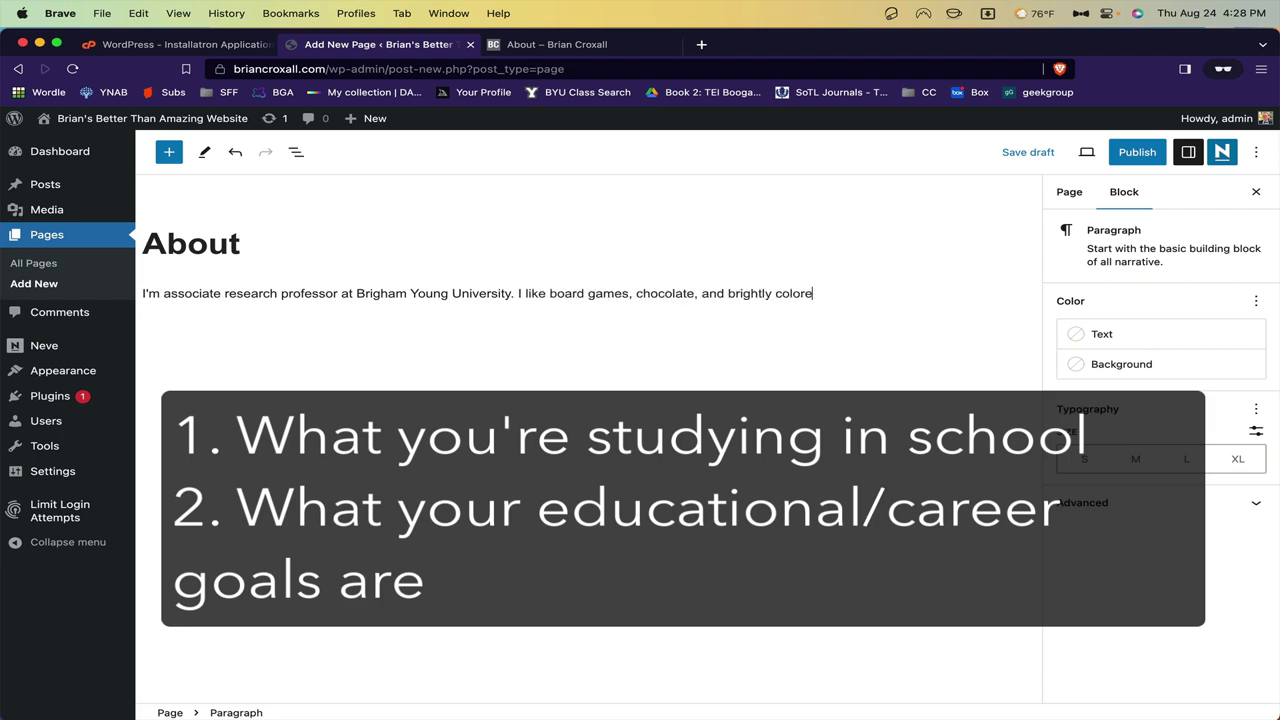
text(d shoes.)
click(483, 335)
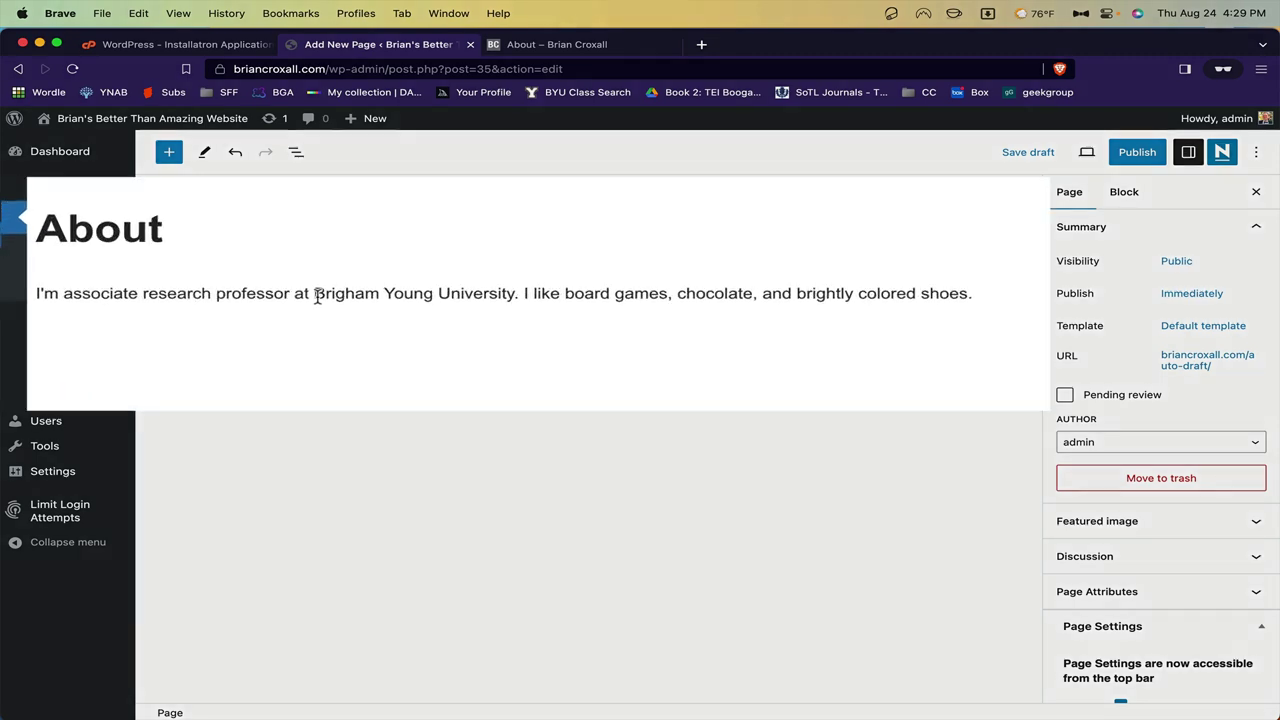
click(357, 293)
drag(407, 296, 664, 295)
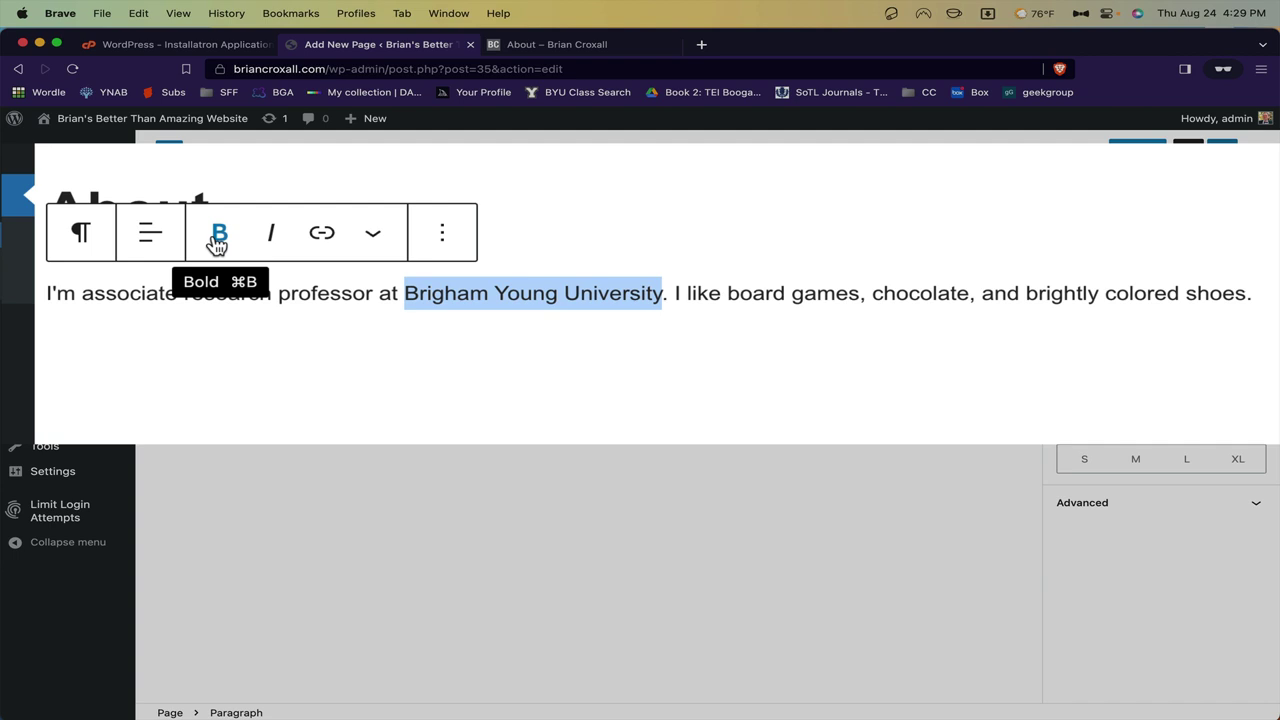
click(324, 245)
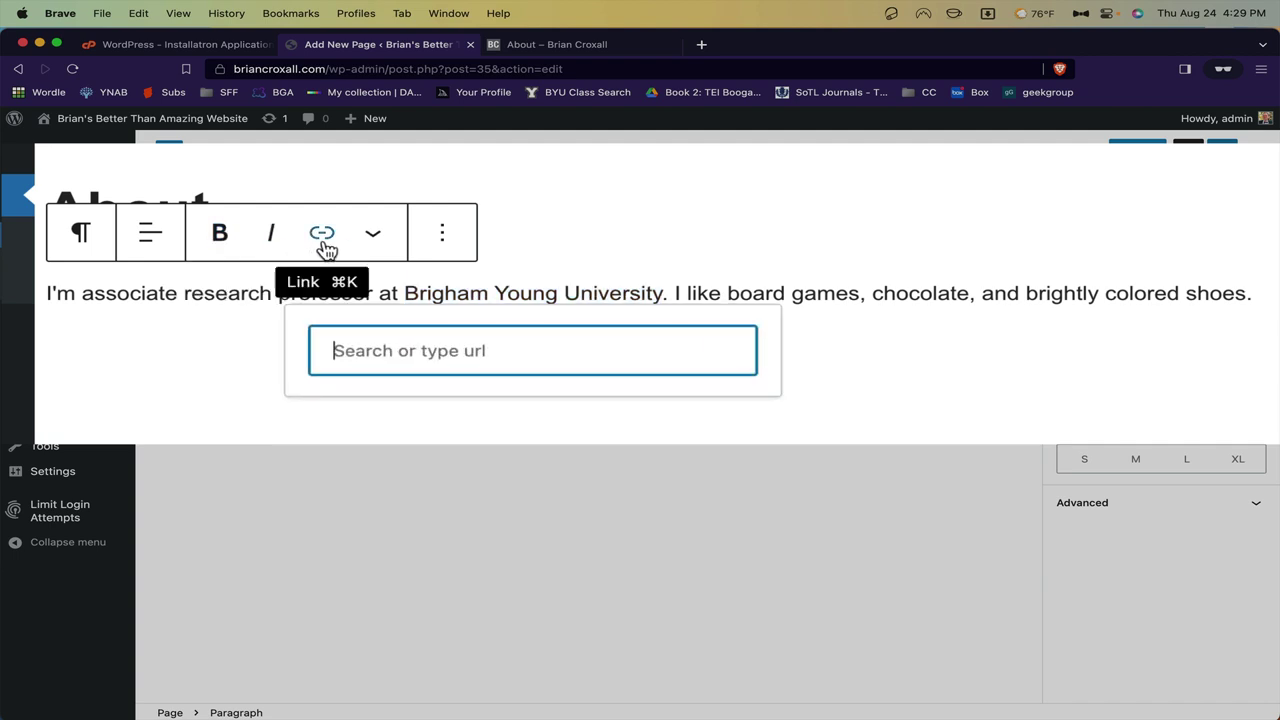
text(https://byu.edu)
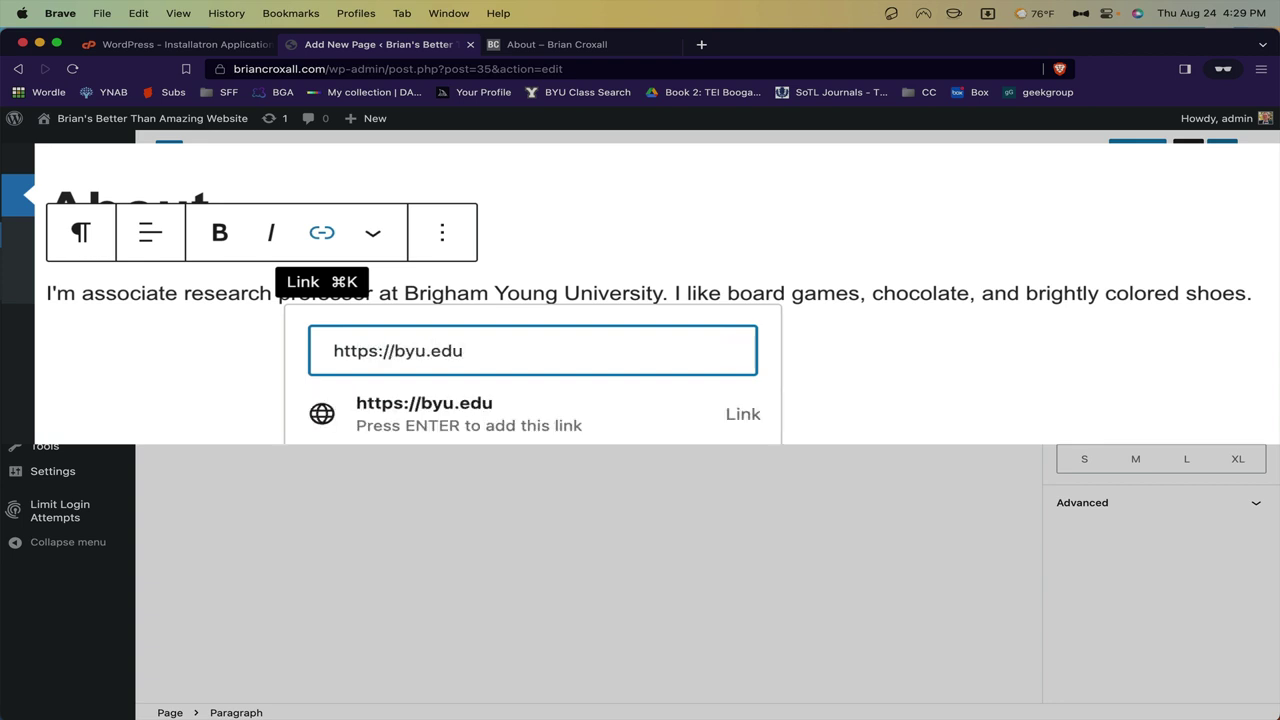
key(Return)
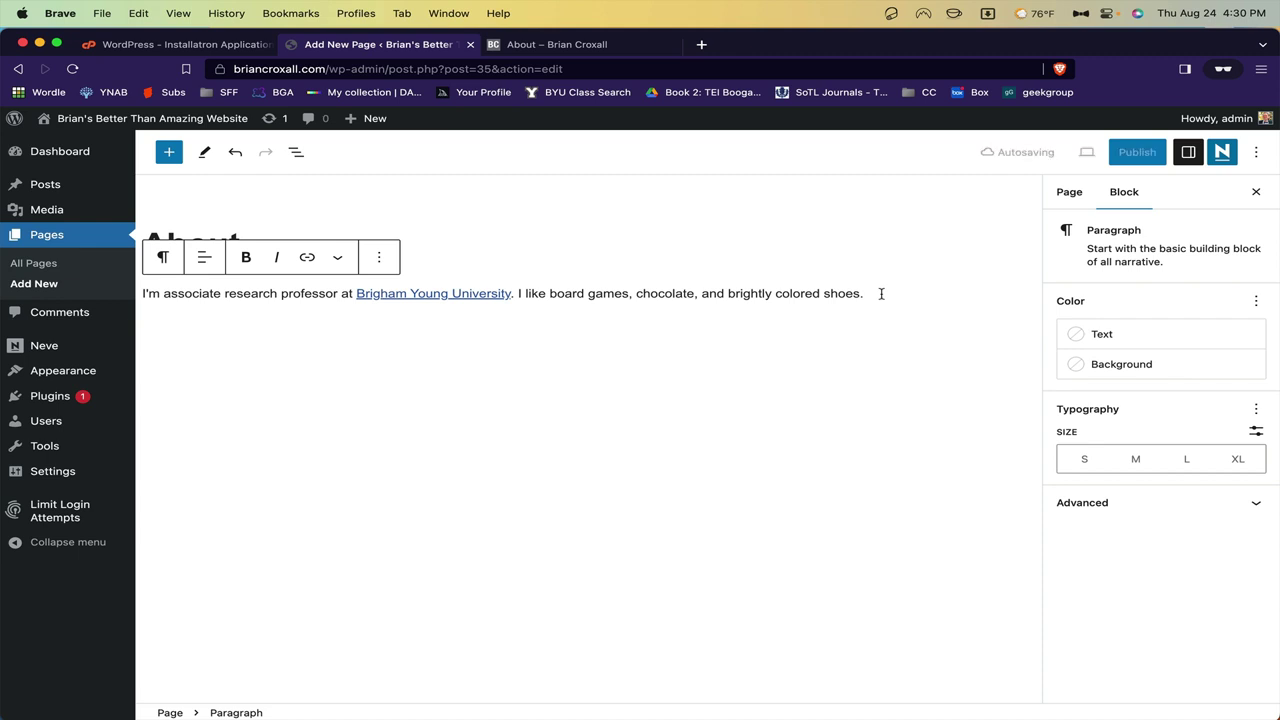
Step: Add an image block below the paragraph and upload lafayette-small-cropped2.jpg from the Avatars folder into it
key(Return)
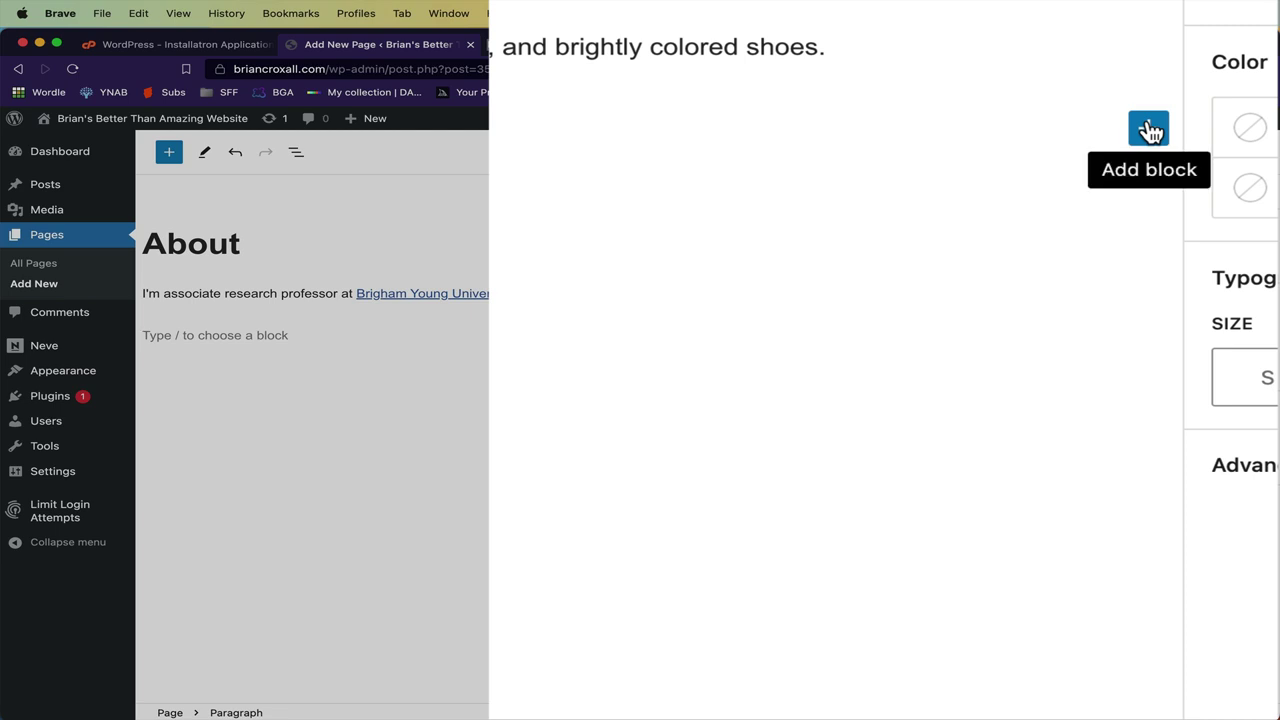
click(1025, 335)
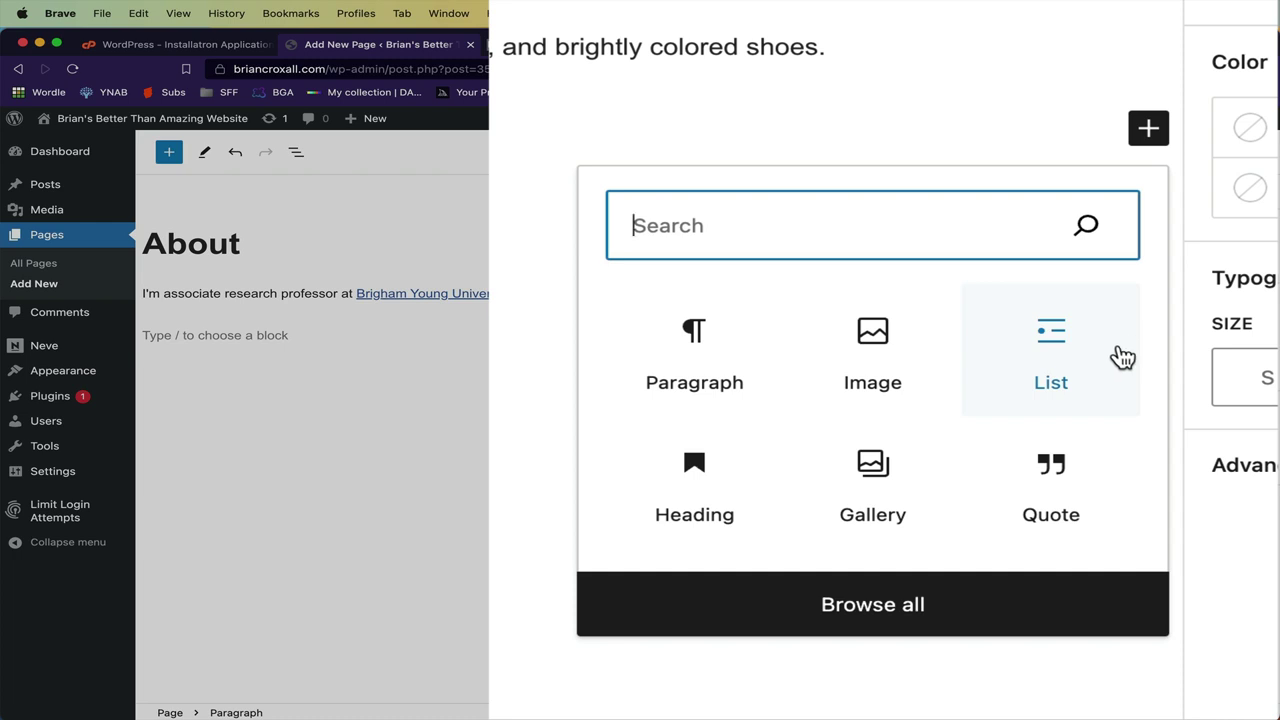
click(906, 352)
click(181, 439)
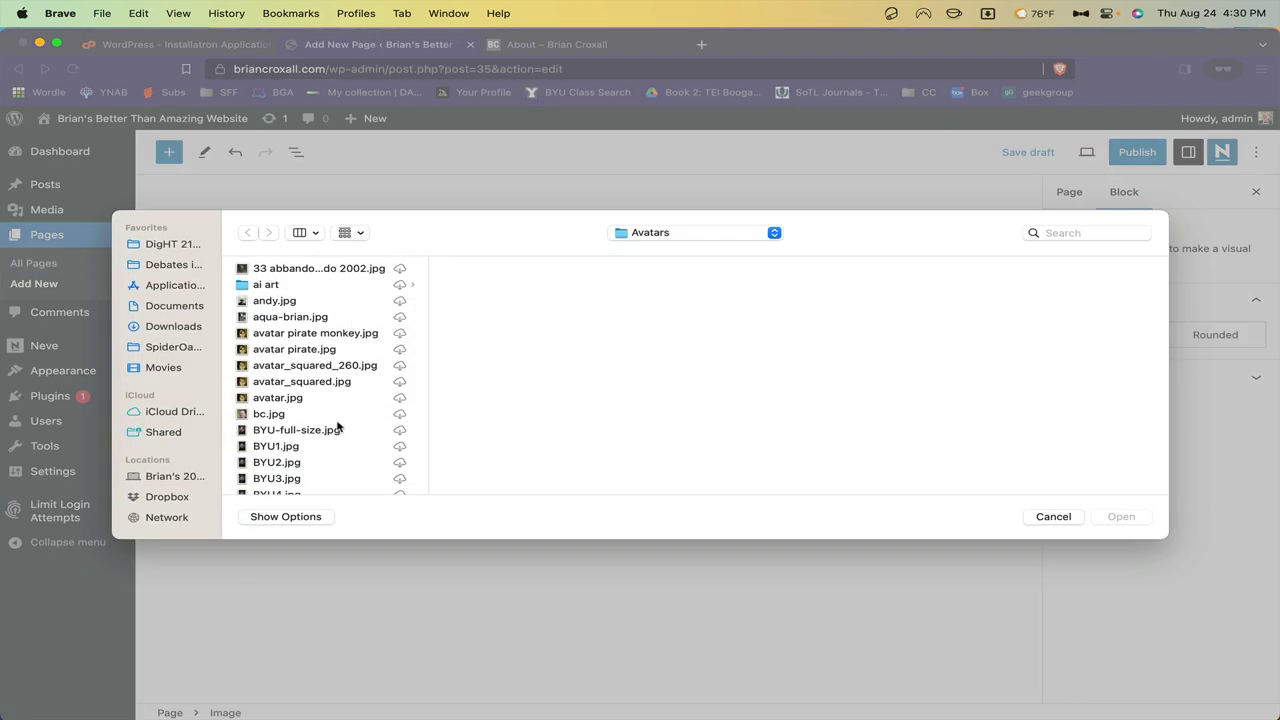
scroll(337, 427, down, 10)
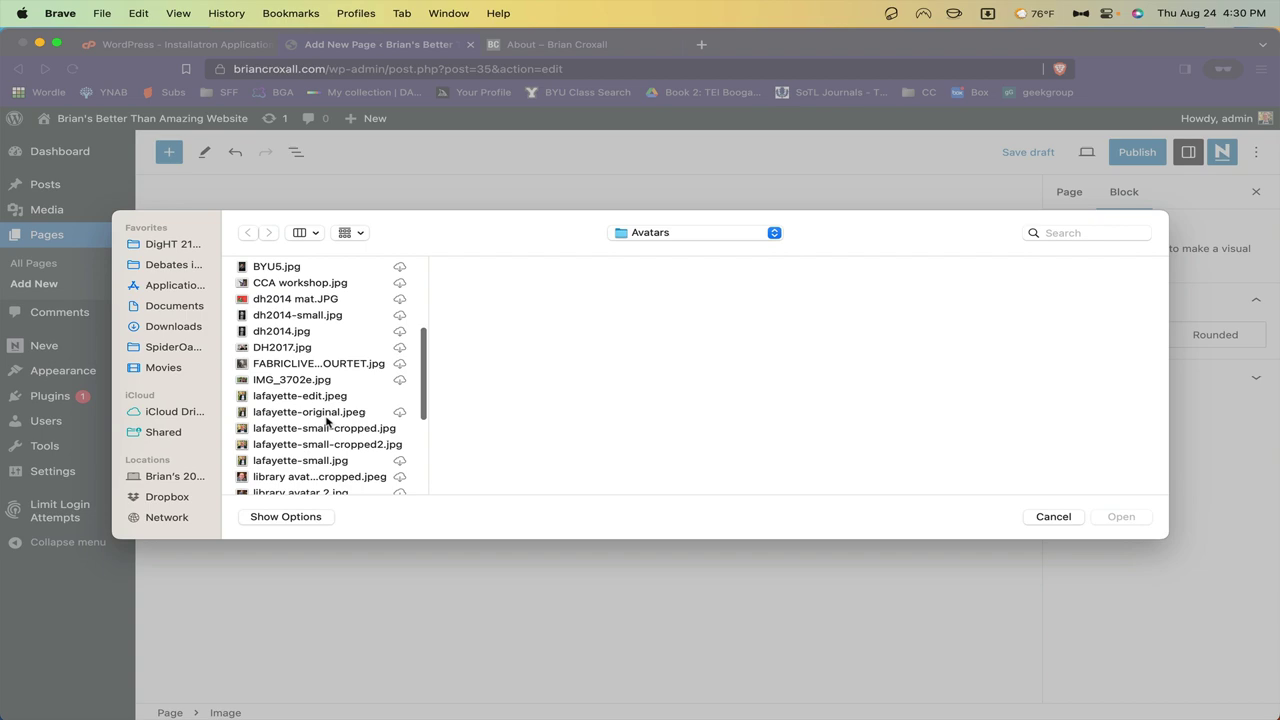
click(333, 445)
click(1117, 516)
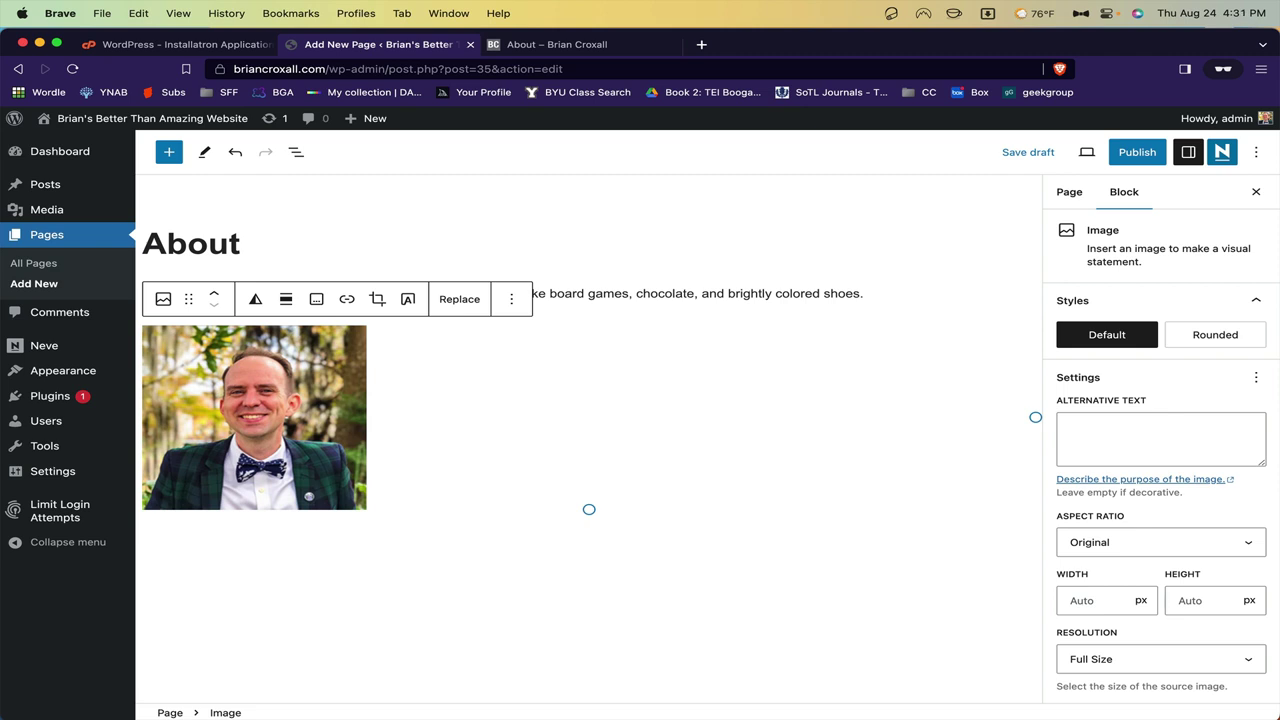
click(626, 524)
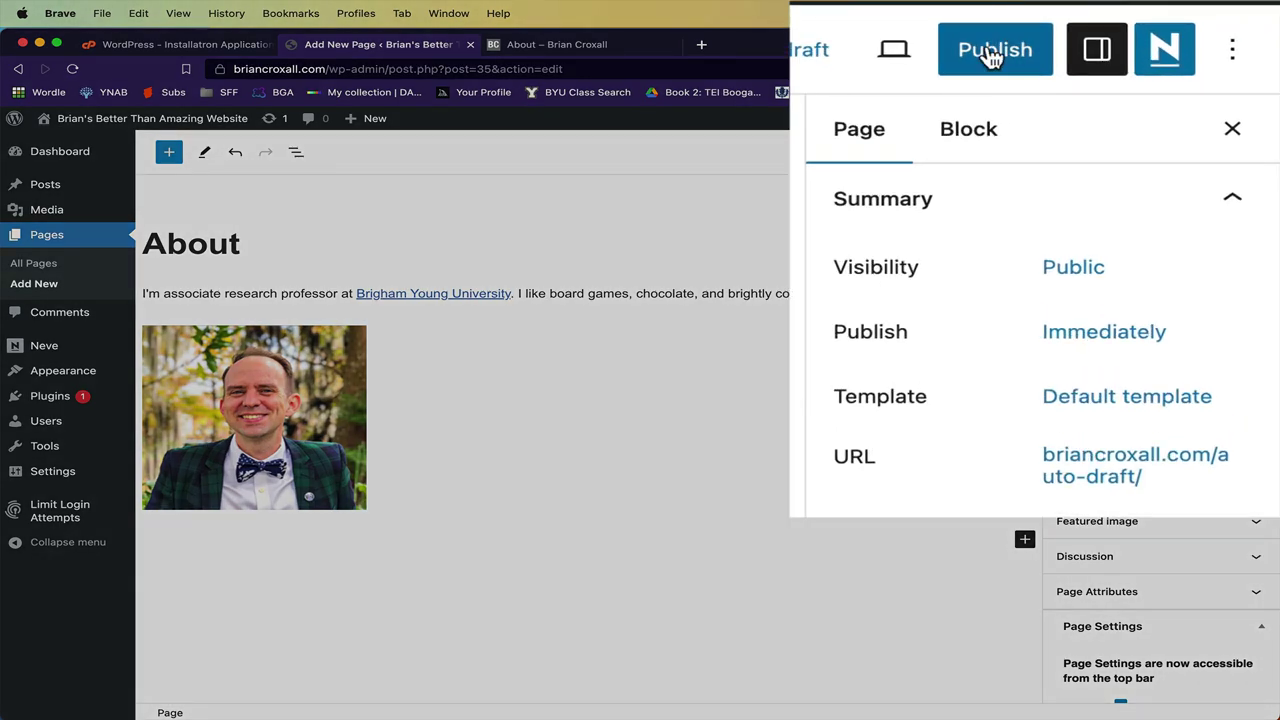
Step: Publish the About page and view it on the live site
click(988, 55)
click(986, 50)
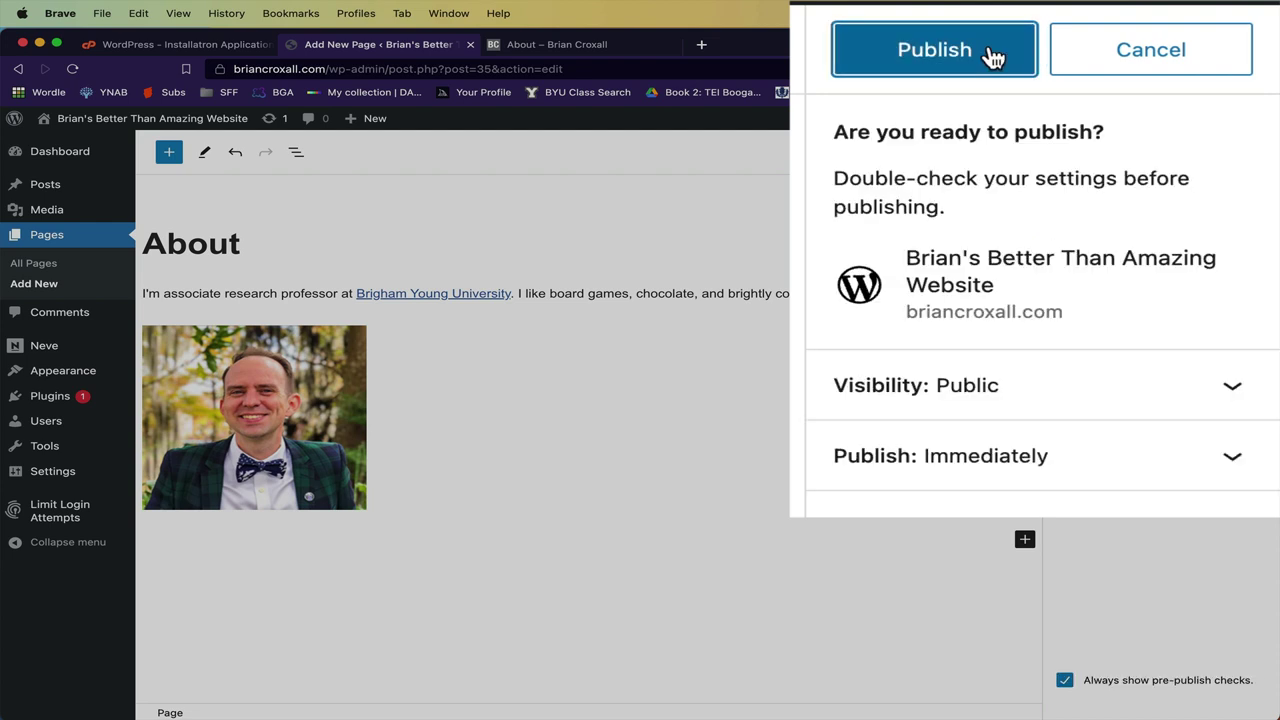
click(993, 58)
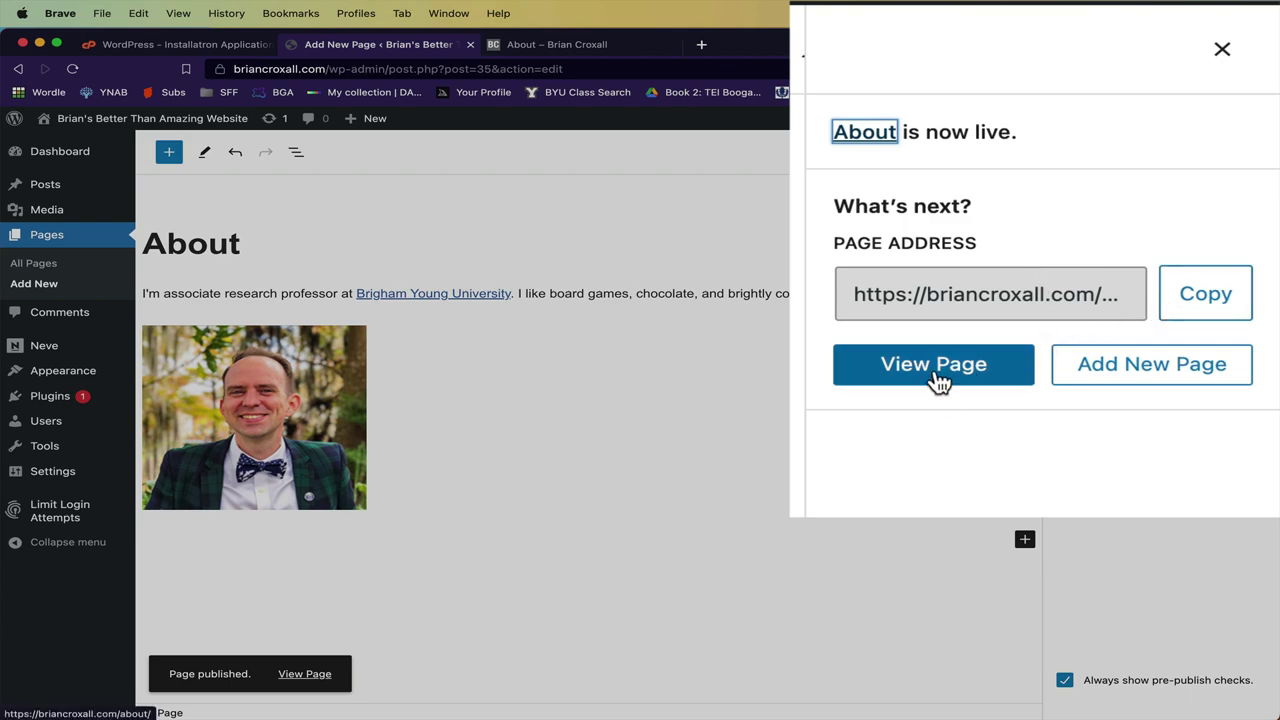
click(938, 378)
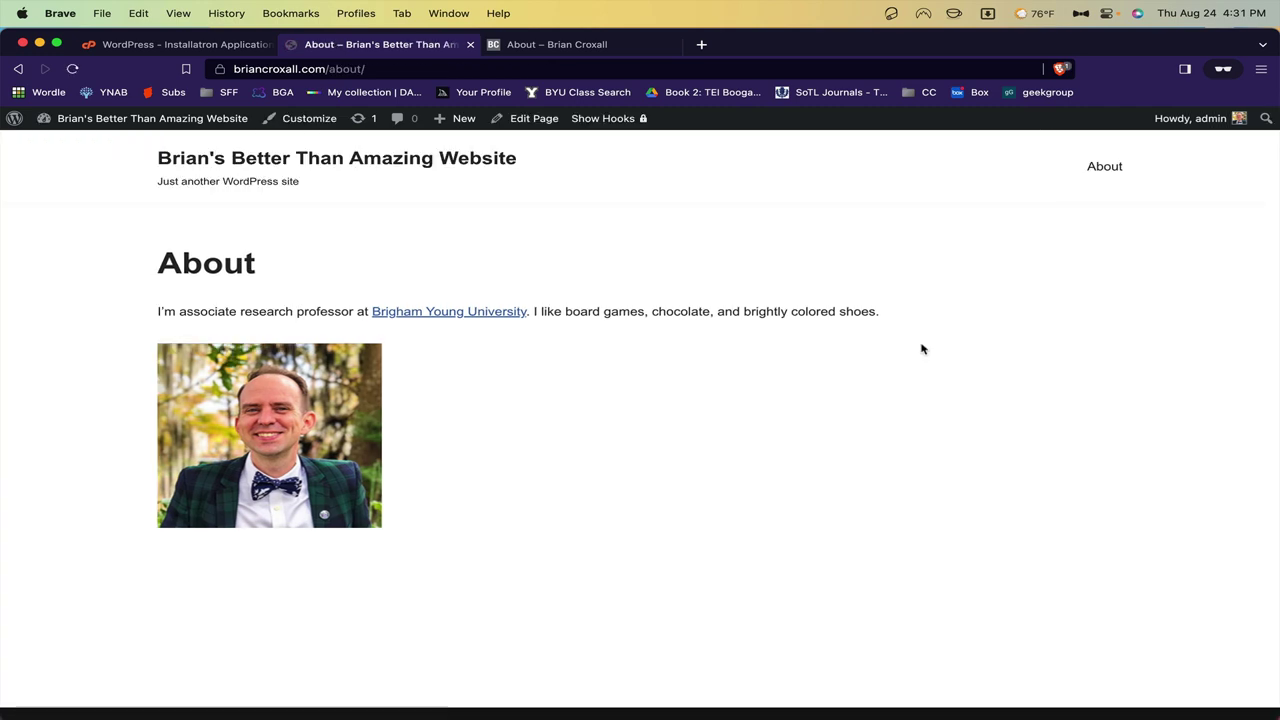